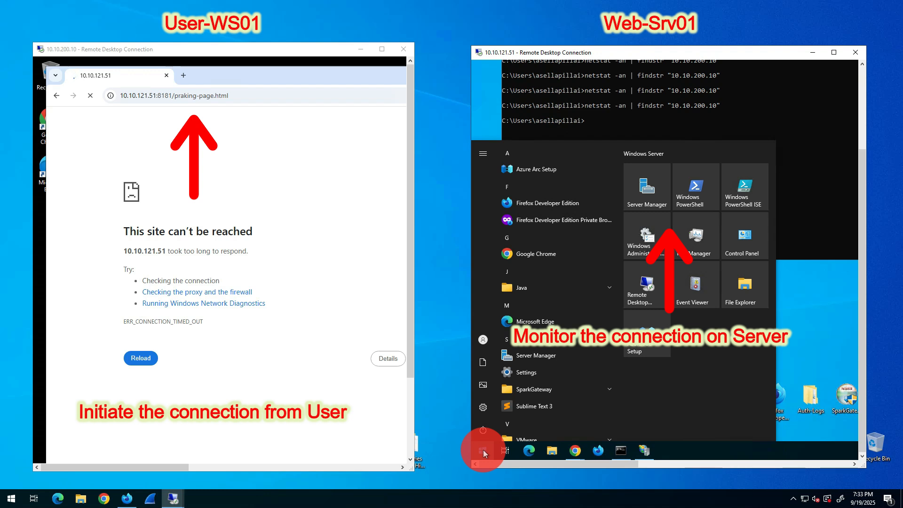
Step: Launch Wireshark on the web server and start capturing on the S1_Web-Srv01 interface
type("w")
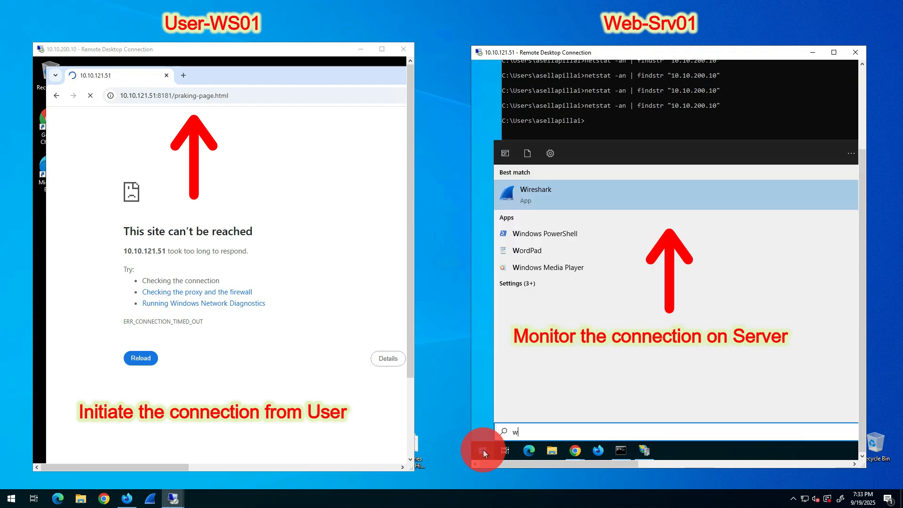
left_click(543, 198)
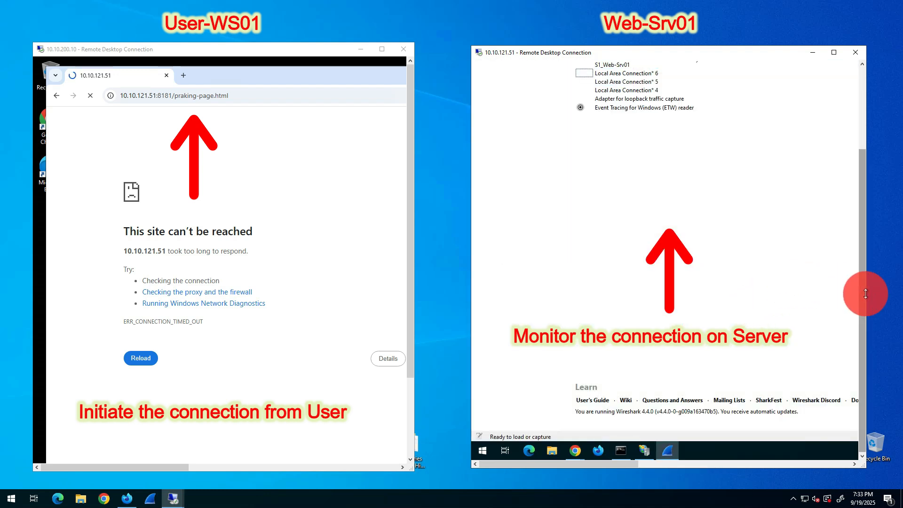
left_click_drag(861, 282, 861, 207)
left_click(601, 162)
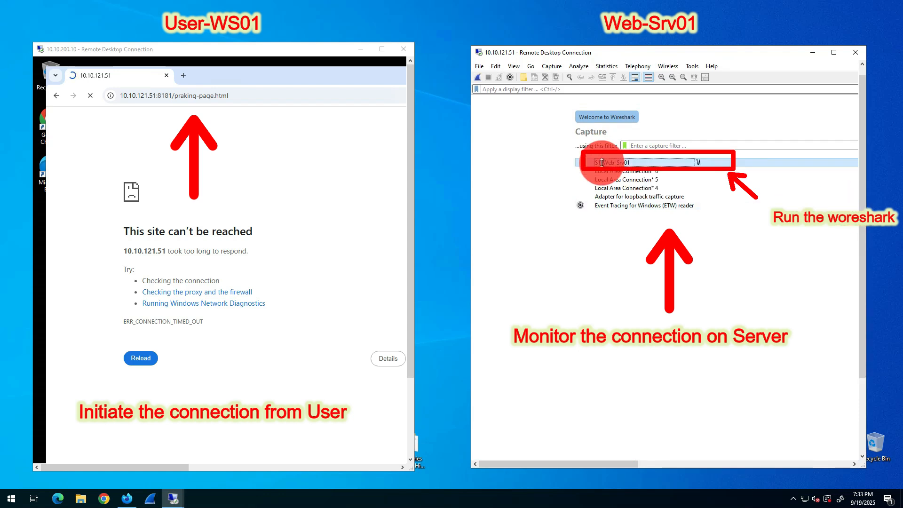
double_click(601, 163)
Step: Filter the captured packets with ip.addr==10.10.200.10
left_click(571, 90)
type("ip.addr==10.10.200.10")
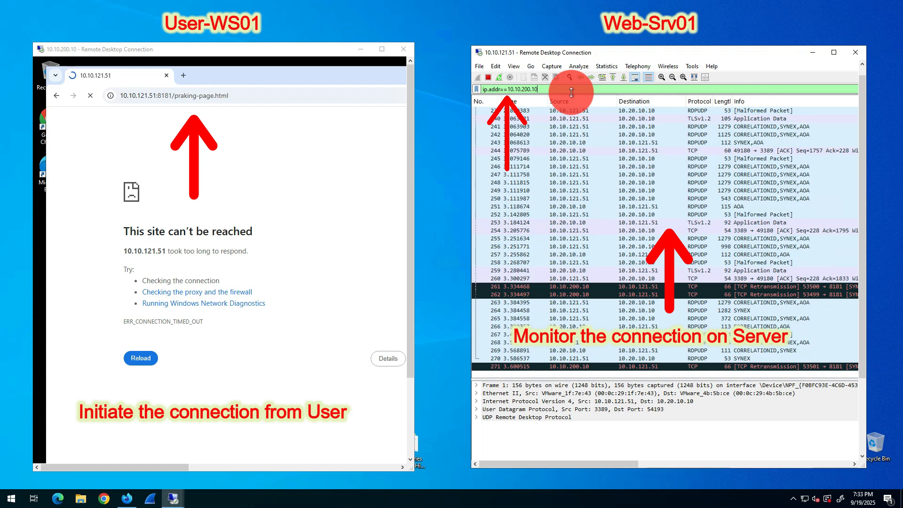
key("Return")
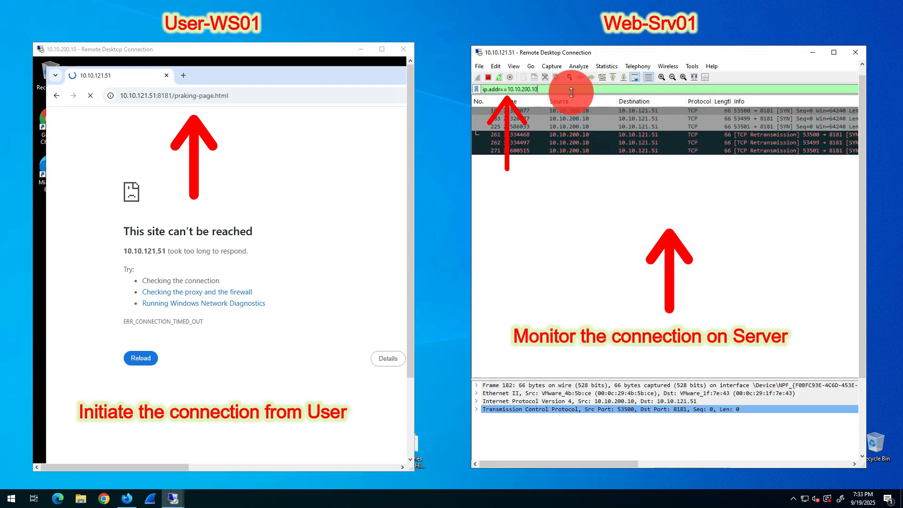
Step: Request 10.10.121.51:8181/praking-page.html again from the client and examine the captured TCP packets on the server
left_click(249, 91)
key("Return")
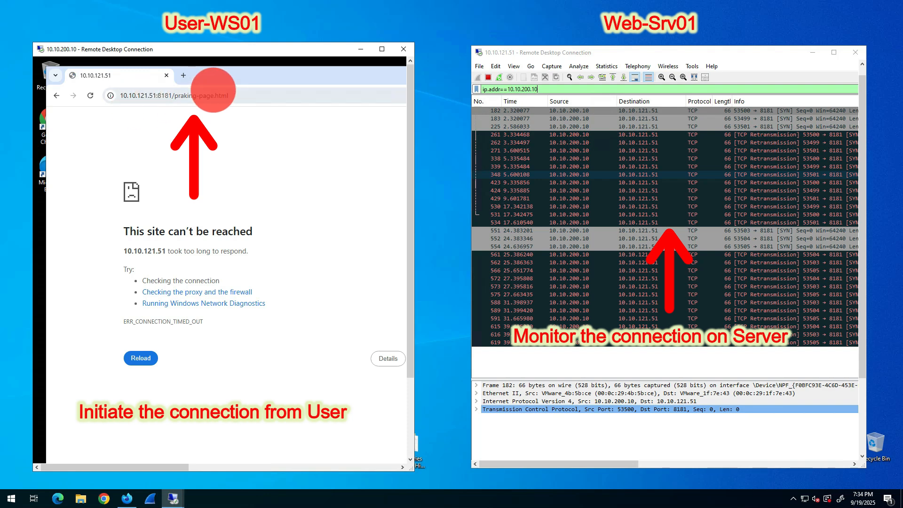
left_click(737, 233)
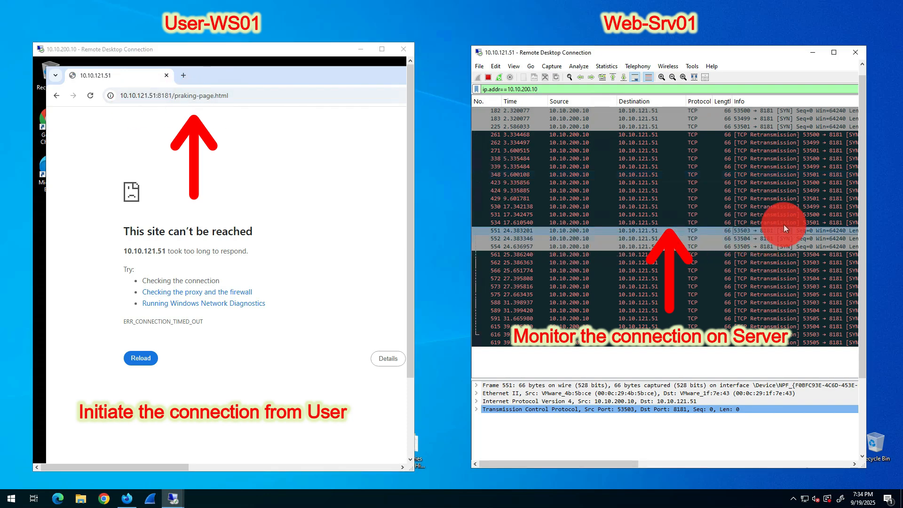
left_click(743, 248)
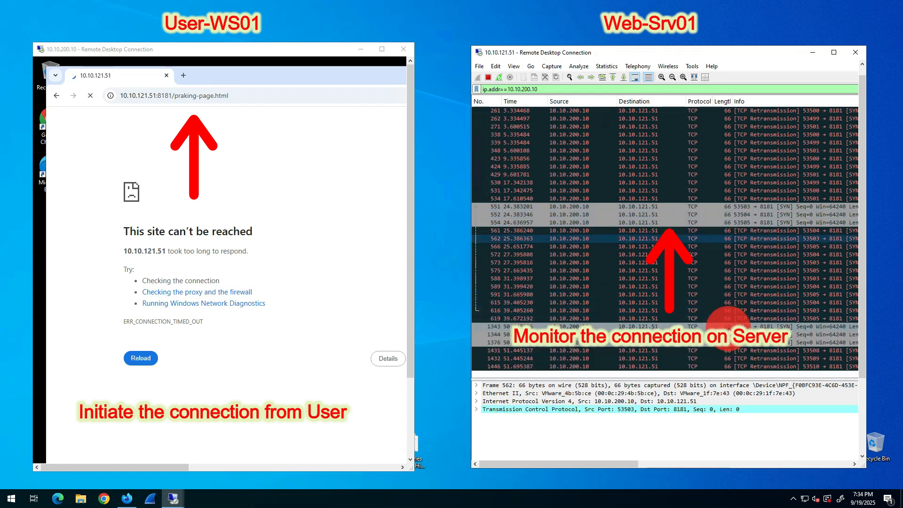
left_click(730, 343)
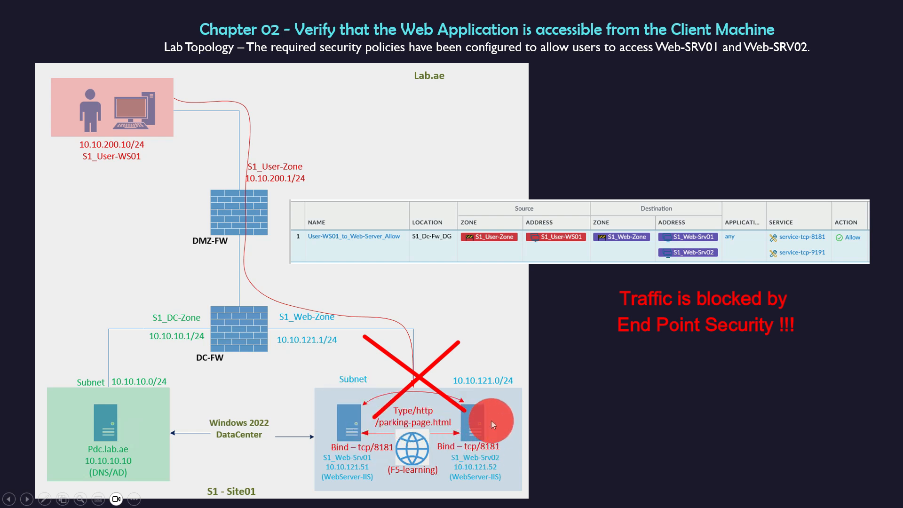
key("Right")
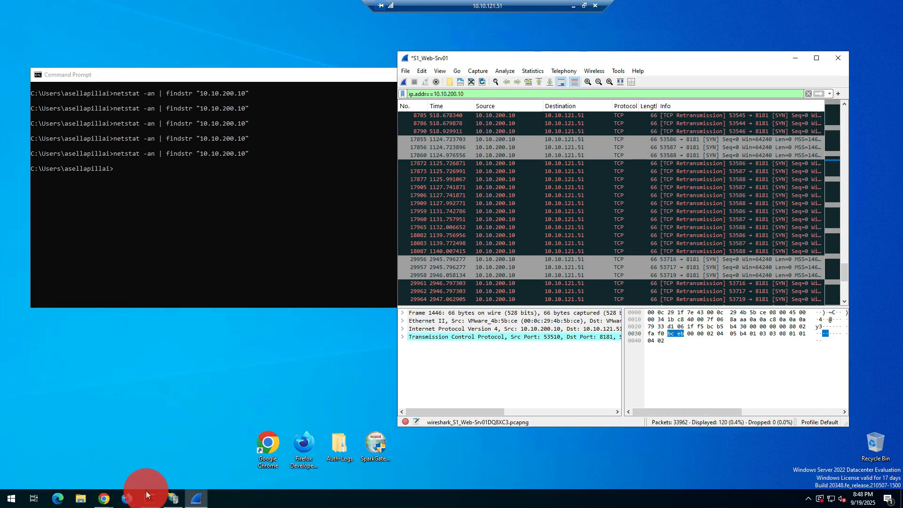
Step: Open the advanced settings of Windows Defender Firewall on the web server
left_click(12, 498)
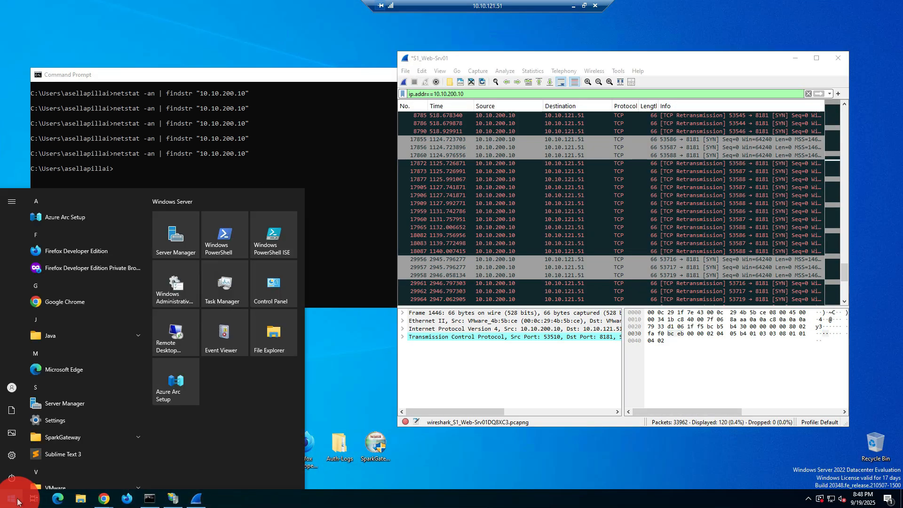
type("f")
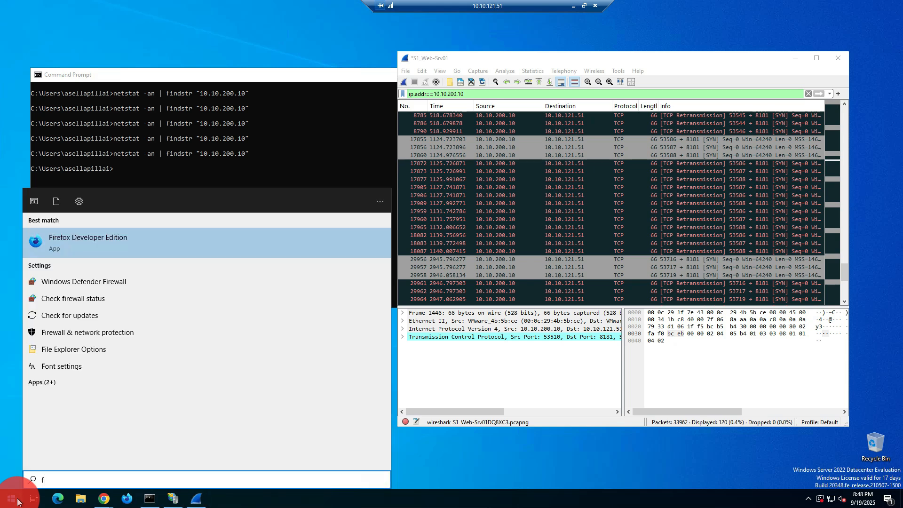
left_click(92, 288)
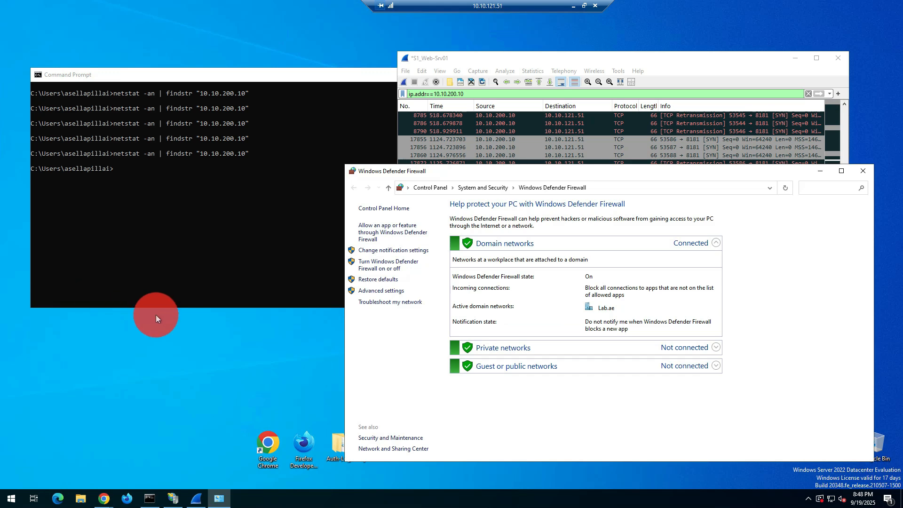
left_click(369, 291)
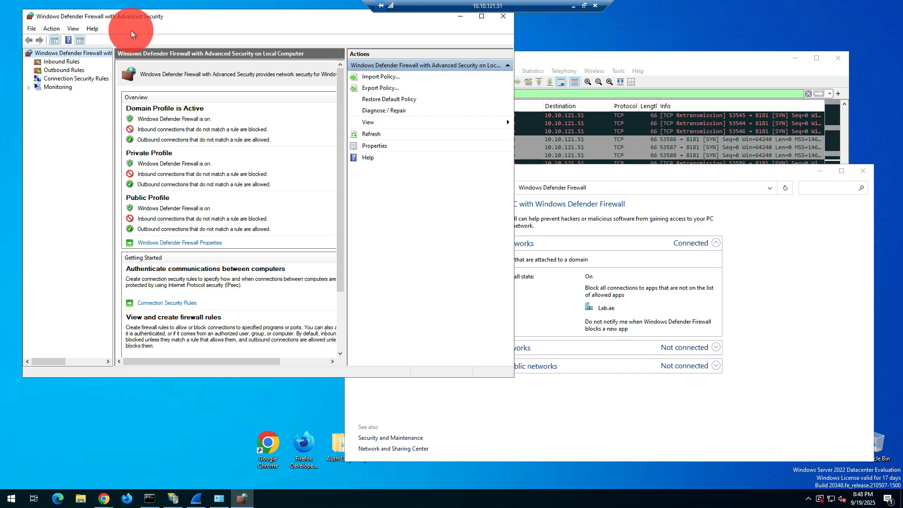
Step: Start a new custom inbound firewall rule that applies to all programs
left_click(63, 61)
right_click(63, 61)
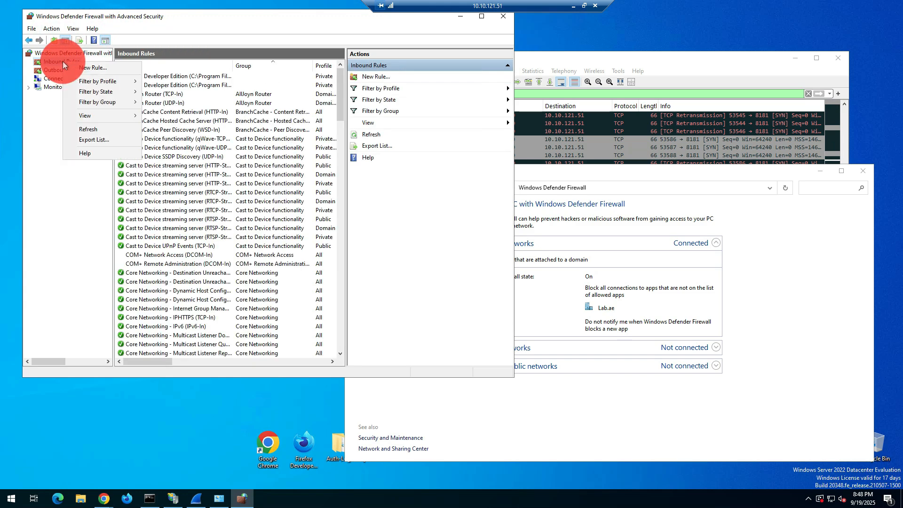
left_click(90, 68)
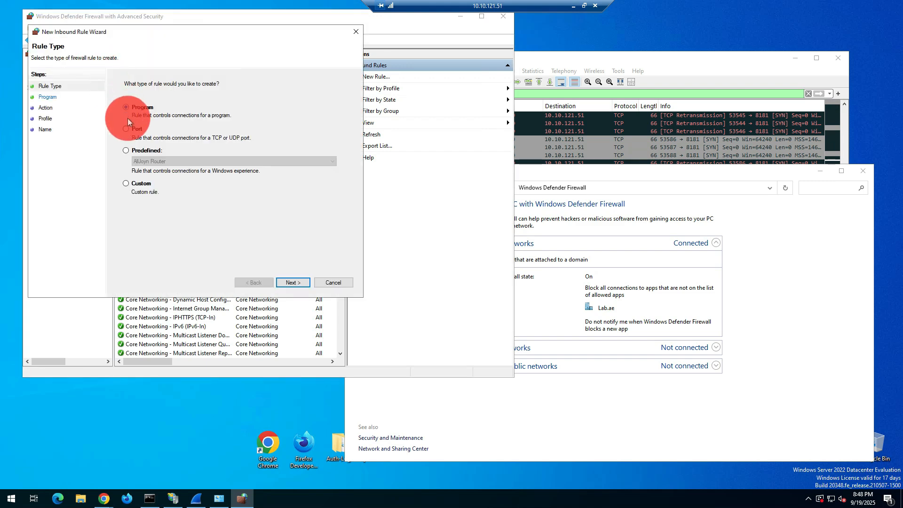
left_click(142, 184)
left_click(286, 281)
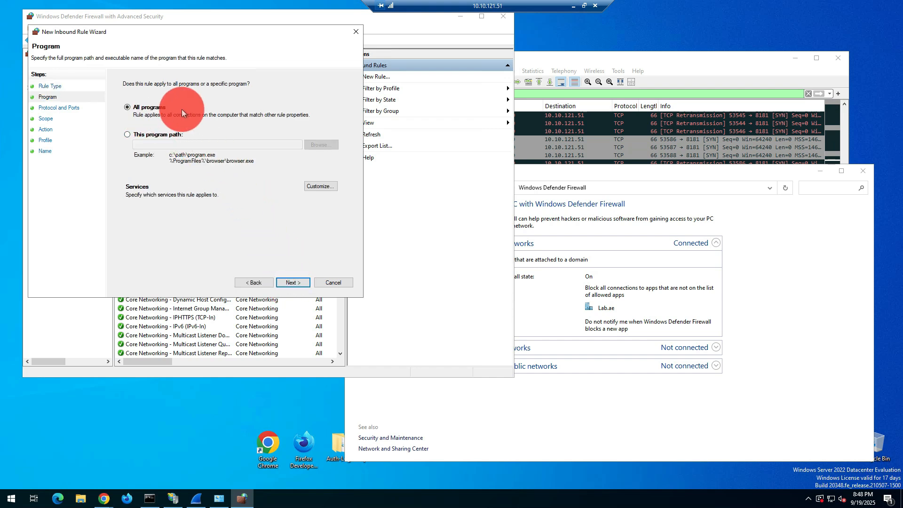
left_click(291, 284)
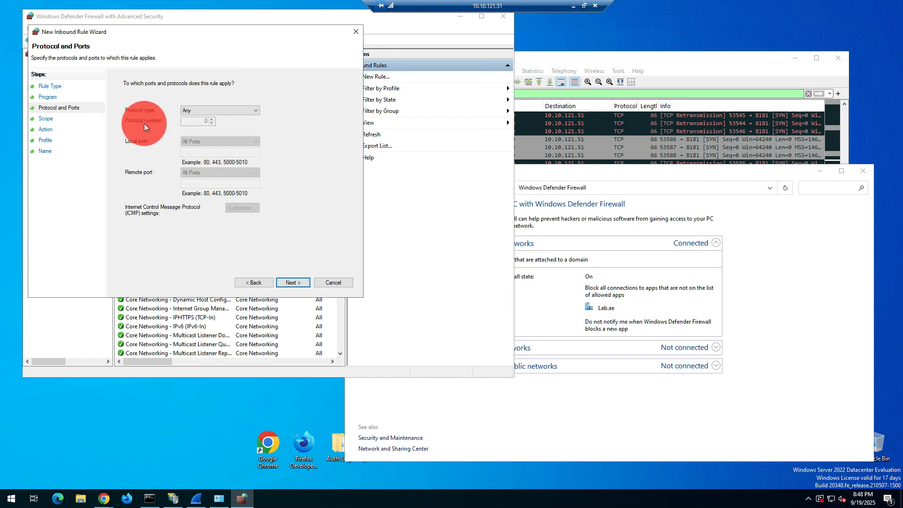
Step: Set the rule's protocol to TCP and limit it to the specific local ports 8181,9191
left_click(189, 109)
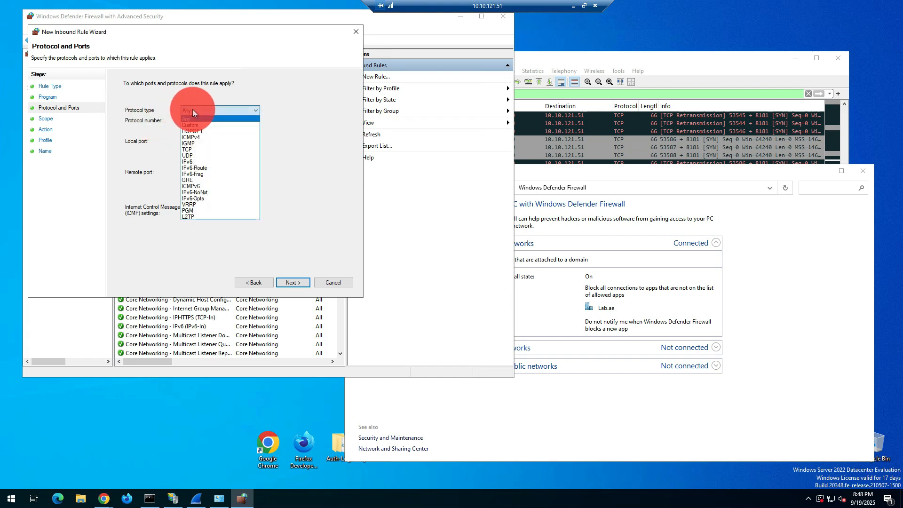
left_click(192, 150)
left_click(209, 142)
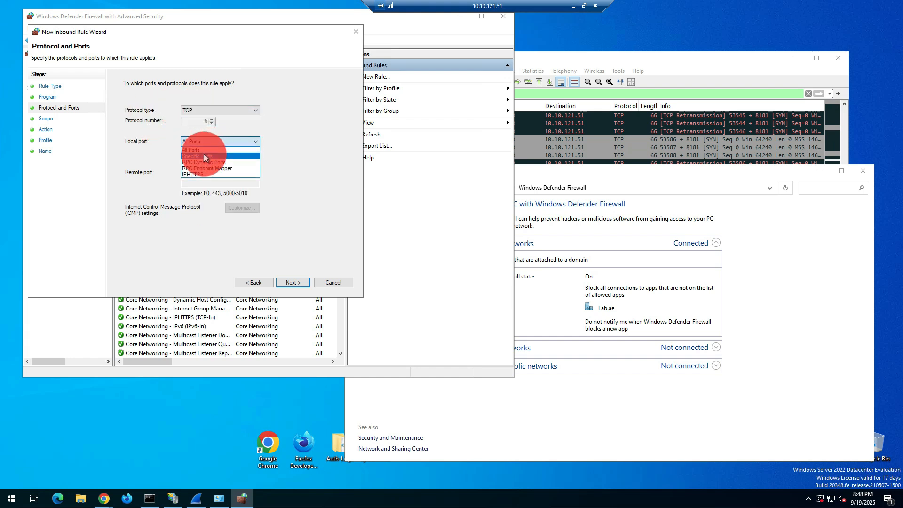
left_click(204, 156)
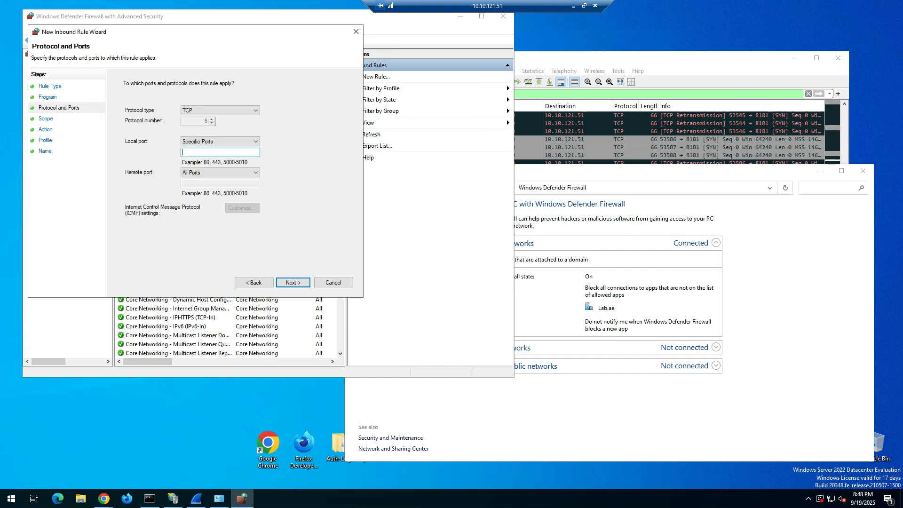
type("8181,9191")
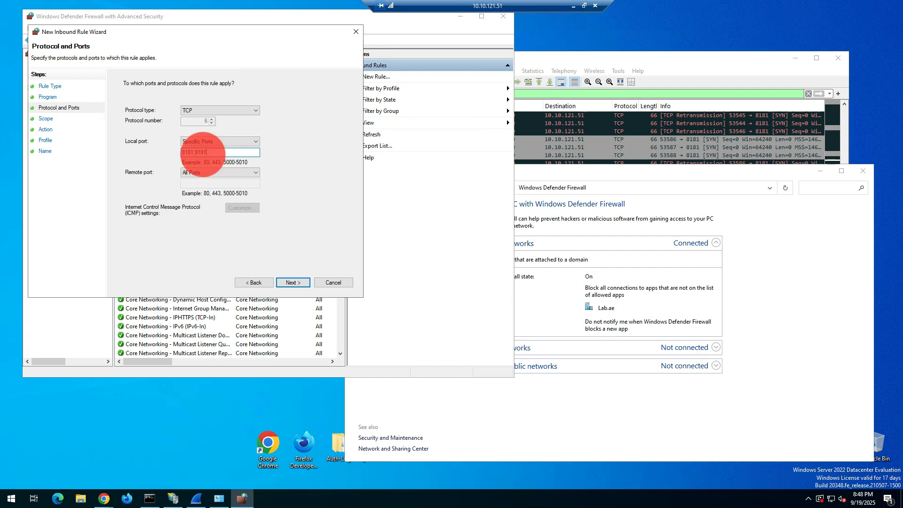
left_click(292, 282)
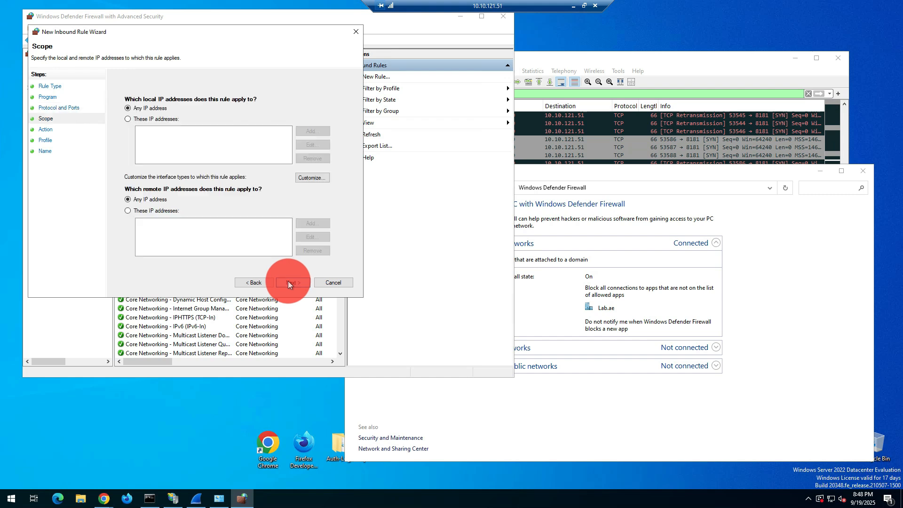
Step: Restrict the rule's scope to local IP address 10.10.121.51, keeping any remote IP address
left_click(148, 118)
left_click(304, 131)
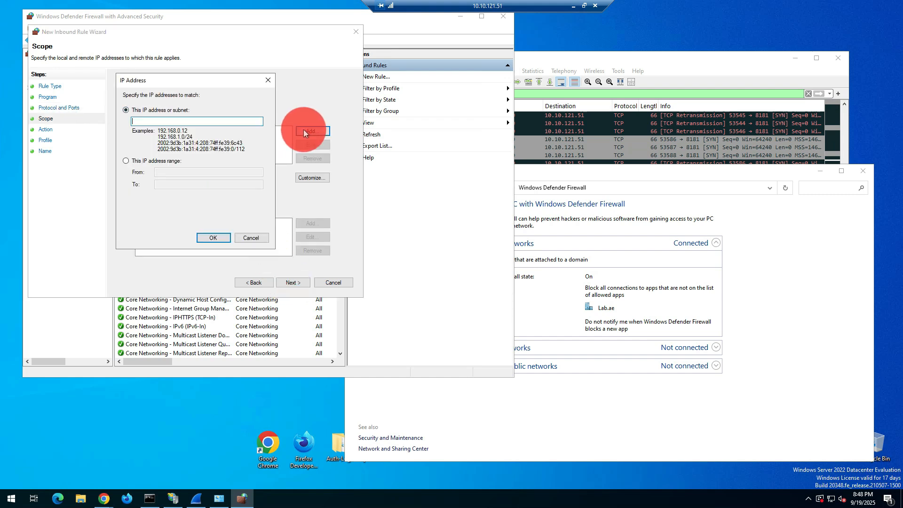
type("10.10.")
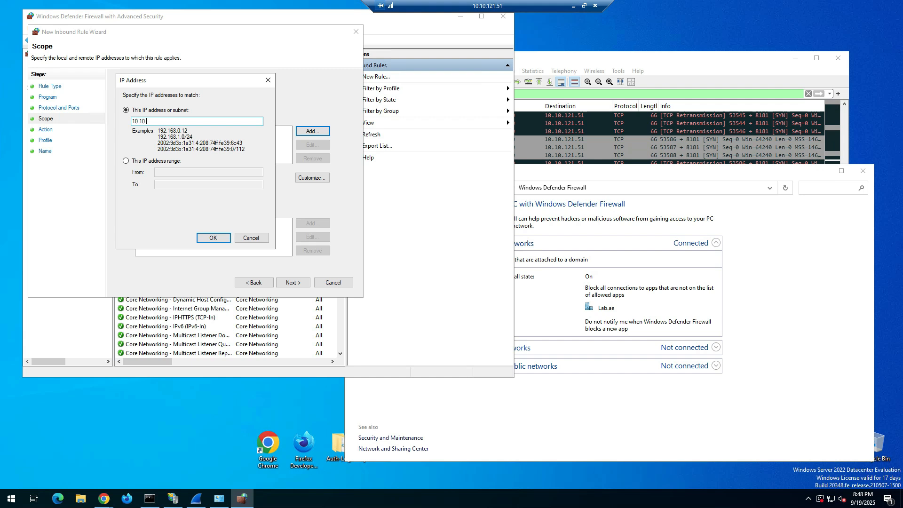
type("121.51")
left_click(215, 236)
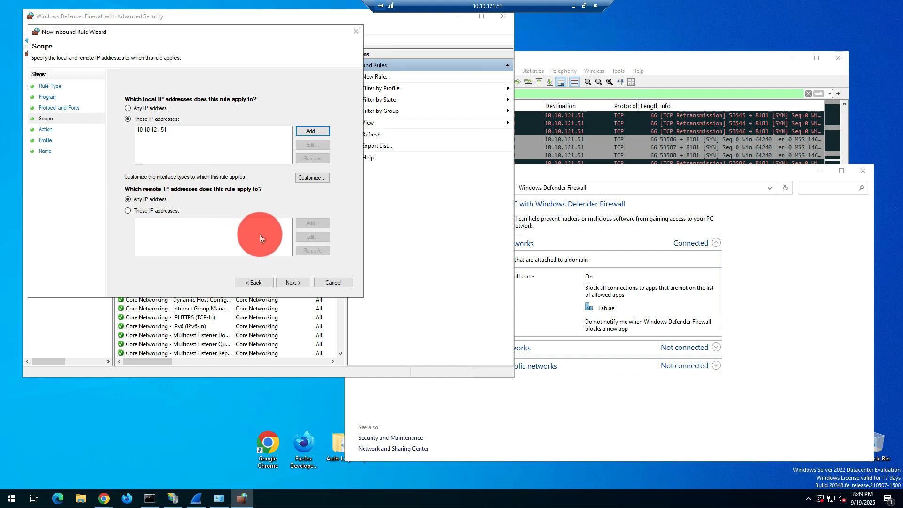
left_click(292, 282)
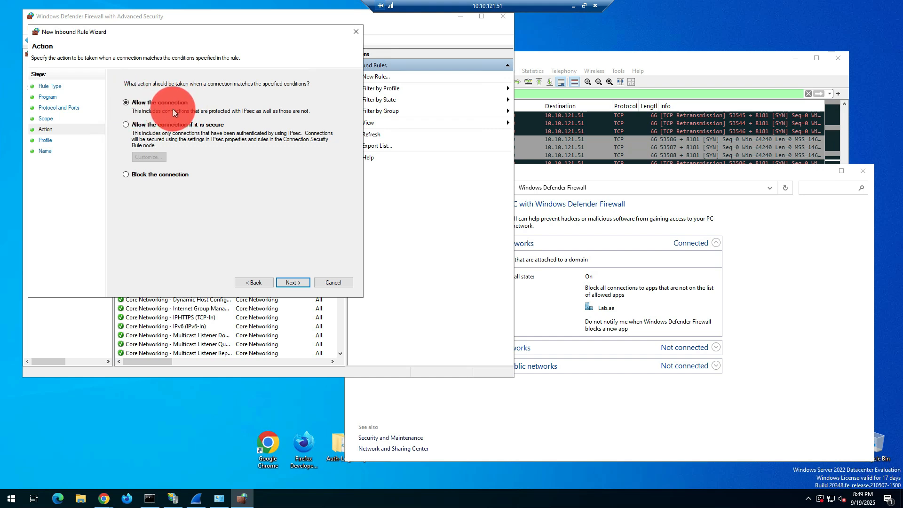
Step: Allow the connection for the Domain, Private and Public profiles and finish the rule as Users-to-Web-Srv01-Allow
left_click(286, 282)
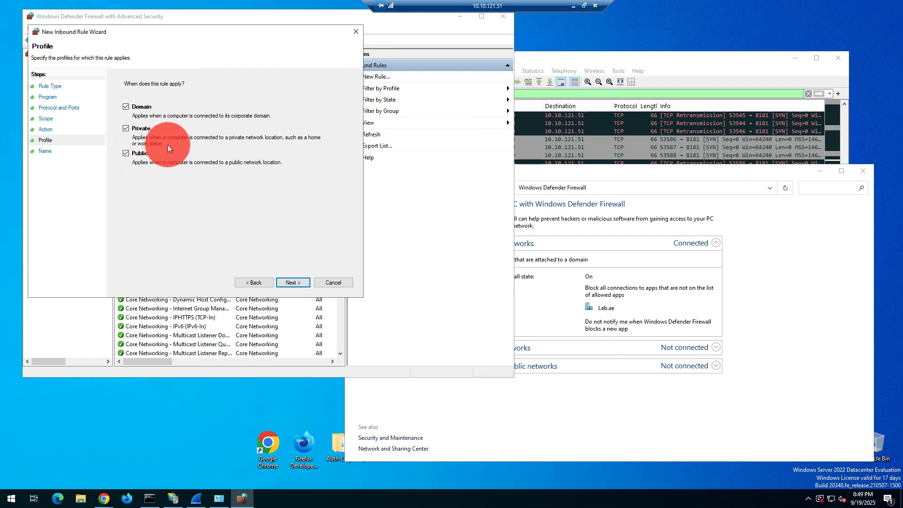
left_click(286, 282)
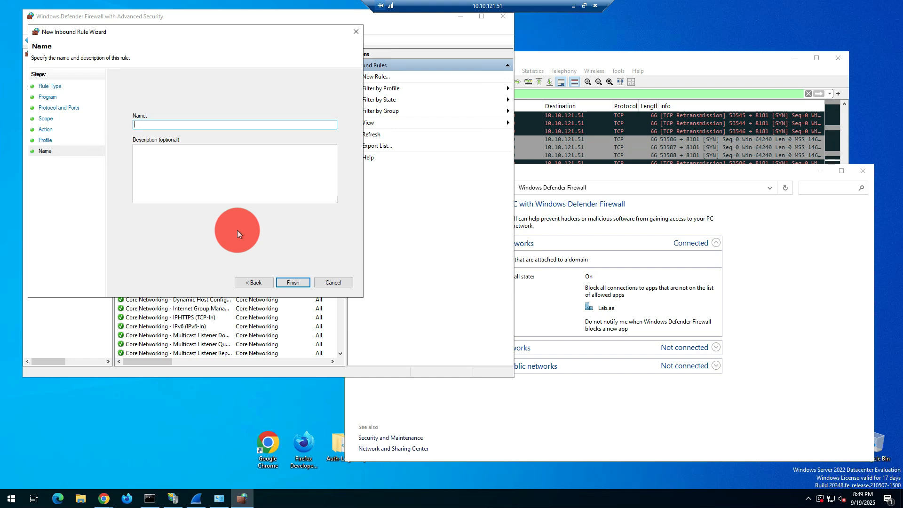
type("Users-to-Web-Srv01-Allow")
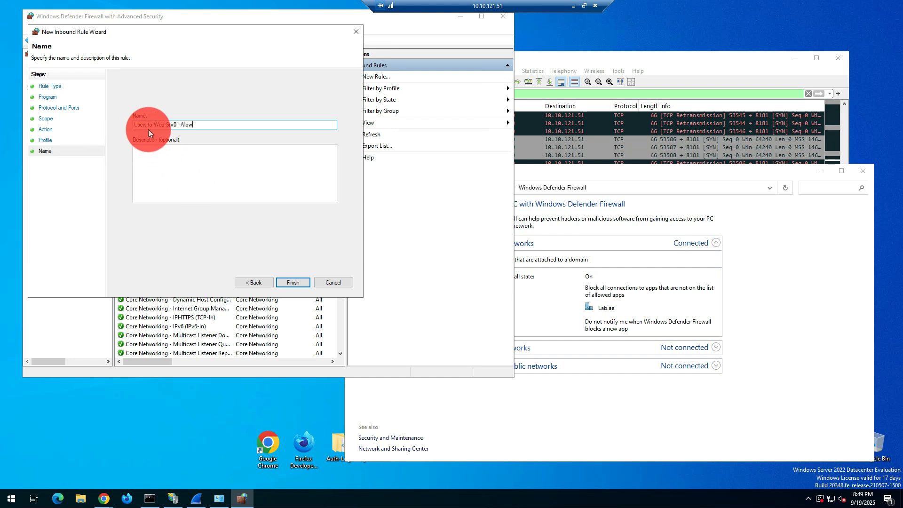
left_click(289, 281)
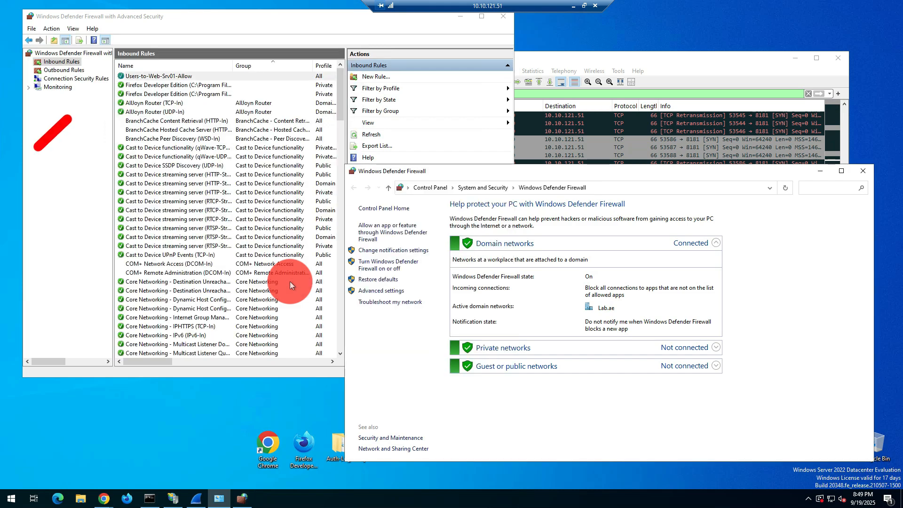
left_click(188, 77)
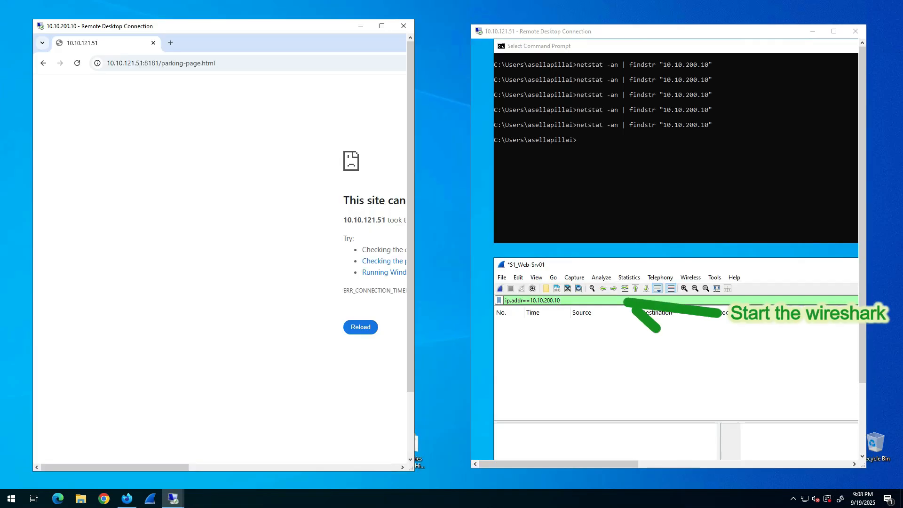
Step: Start a fresh Wireshark capture on the server and reload 10.10.121.51:8181/parking-page.html on the client
left_click(501, 288)
left_click(730, 393)
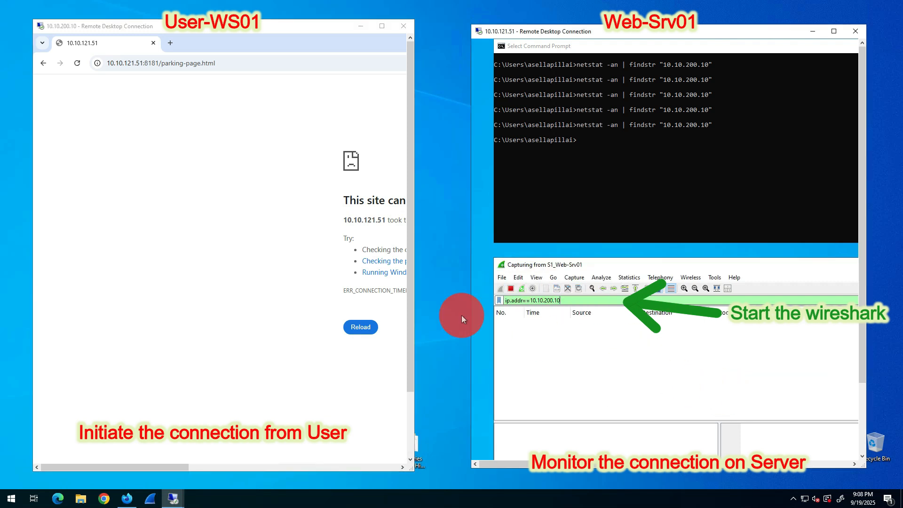
left_click(78, 64)
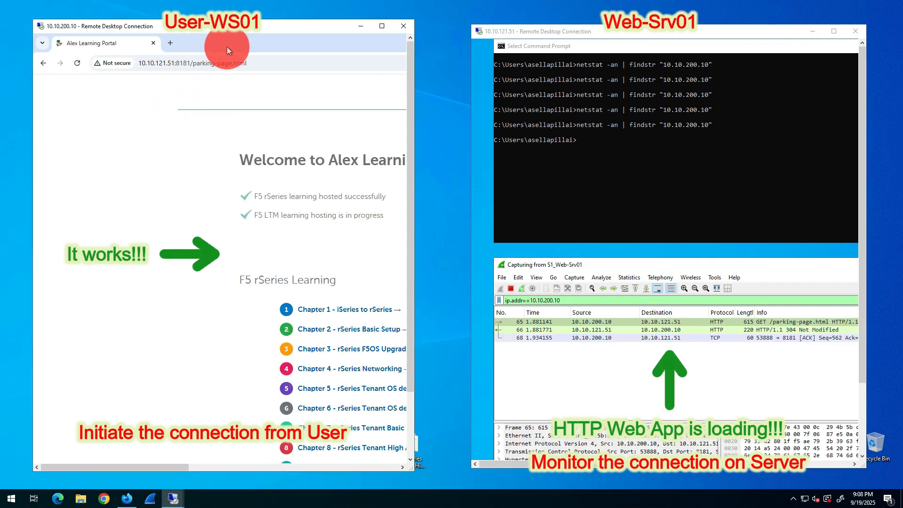
Step: List Web-Srv01's active connections with client 10.10.200.10 by rerunning netstat -an | findstr "10.10.200.10"
left_click(643, 171)
key("Up")
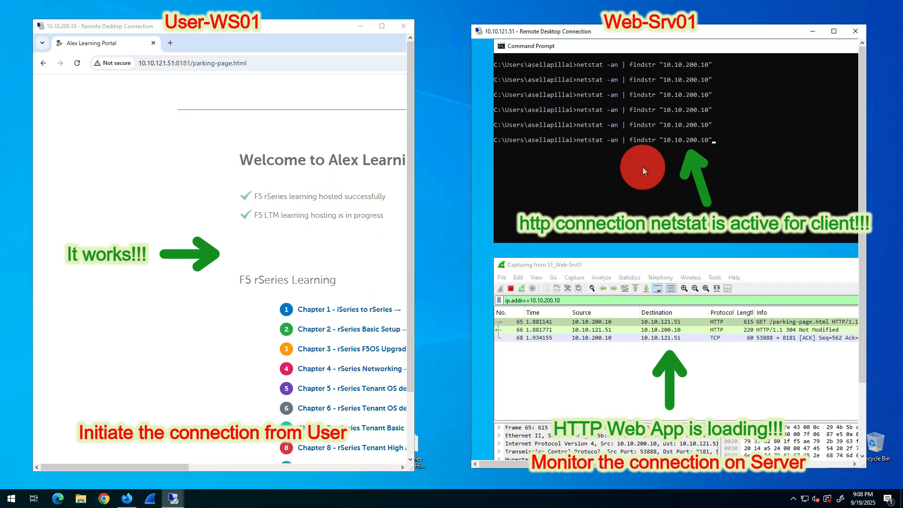
key("Return")
left_click(166, 65)
key("Home")
type("https")
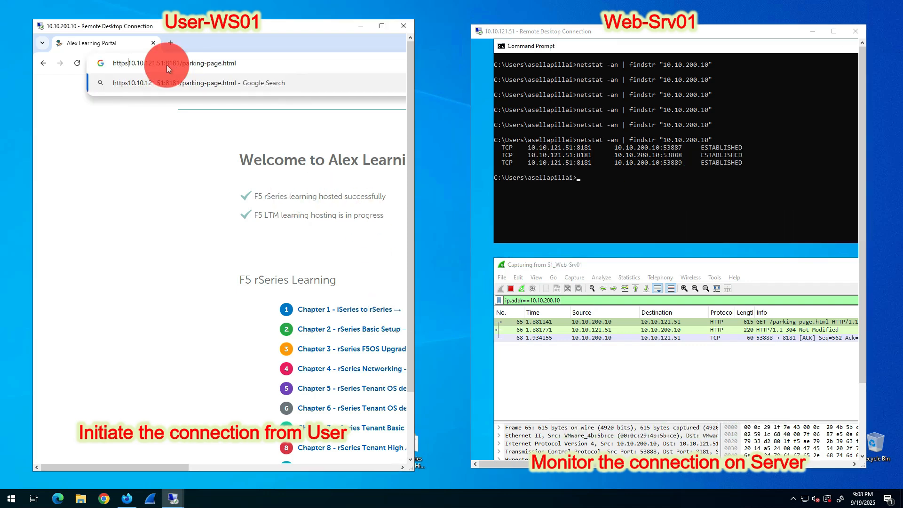
type("://")
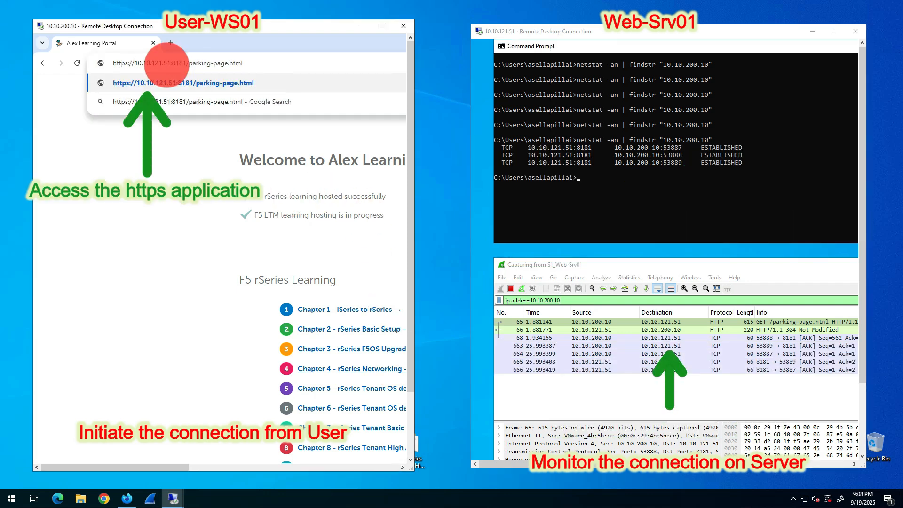
left_click(177, 63)
key("BackSpace")
type("9")
key("Right")
key("Right")
key("BackSpace")
type("9")
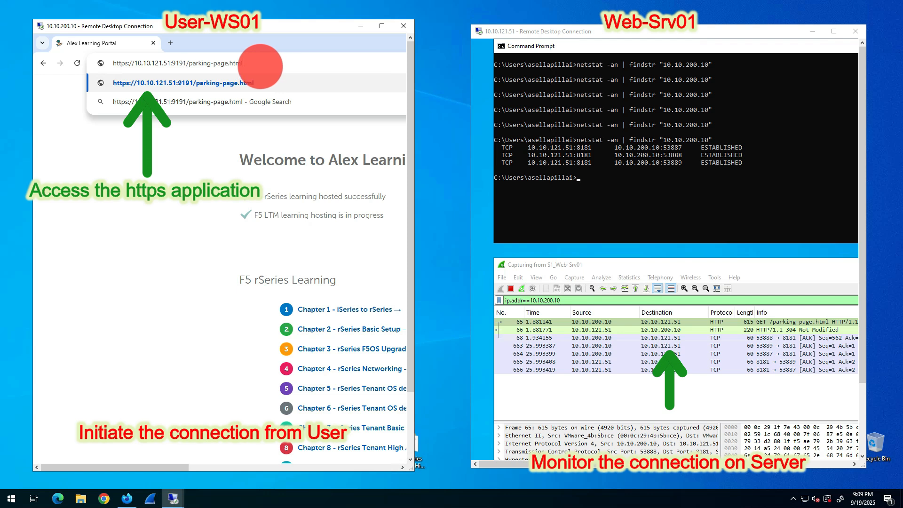
key("Return")
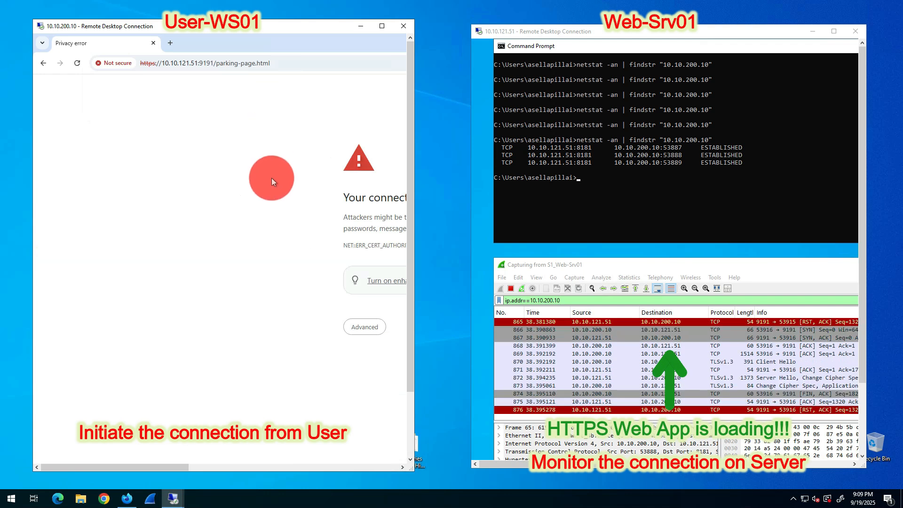
left_click(357, 329)
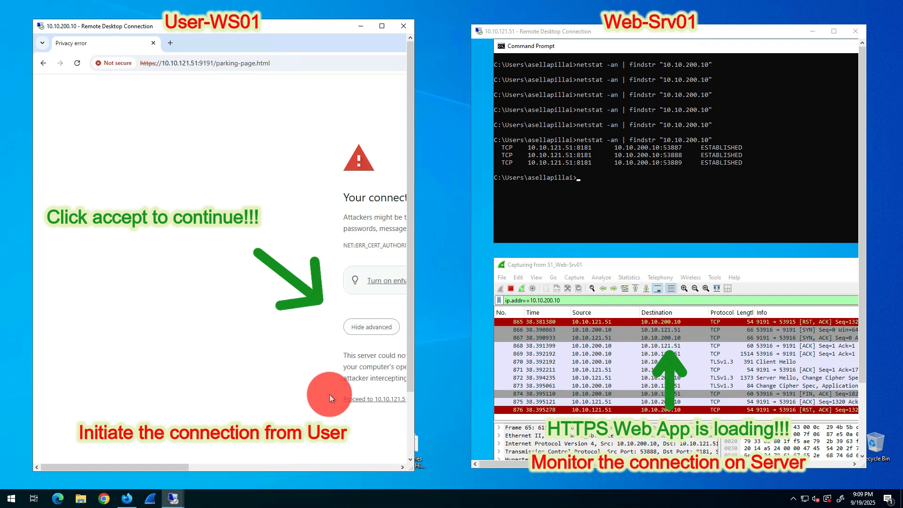
left_click(349, 399)
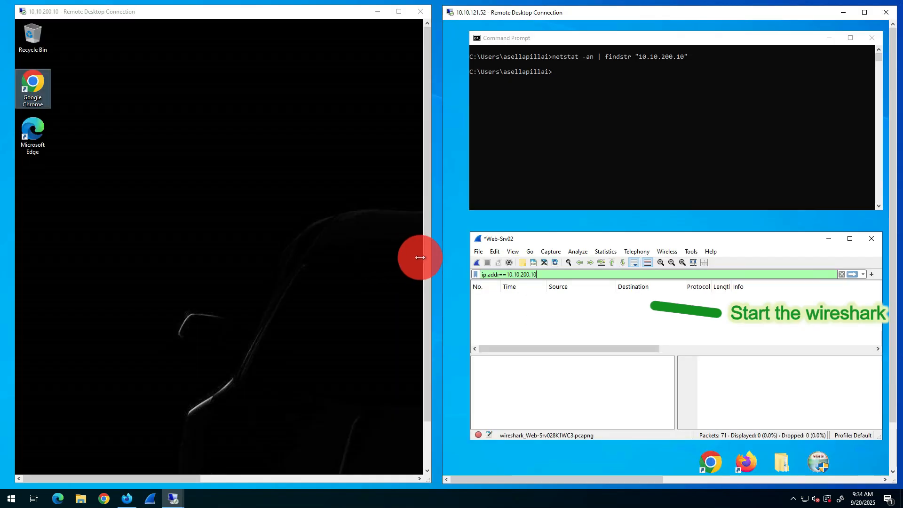
left_click(478, 264)
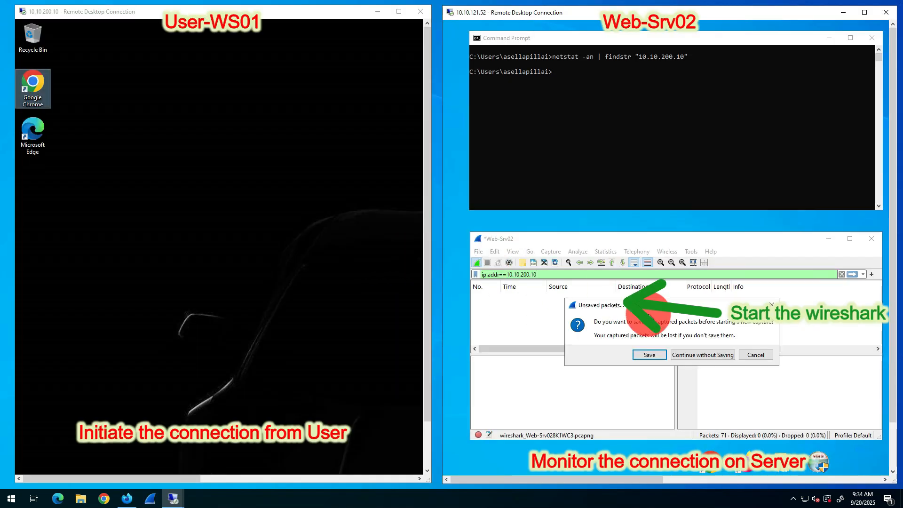
left_click(690, 354)
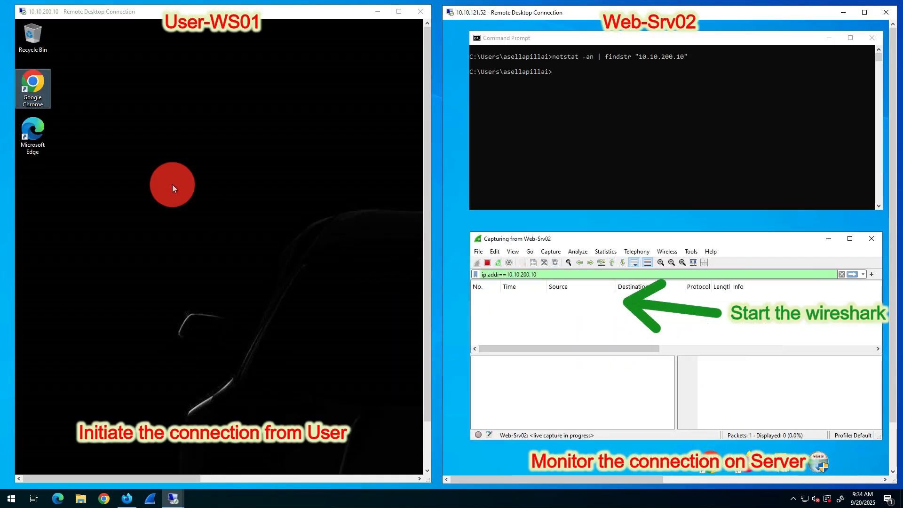
double_click(42, 77)
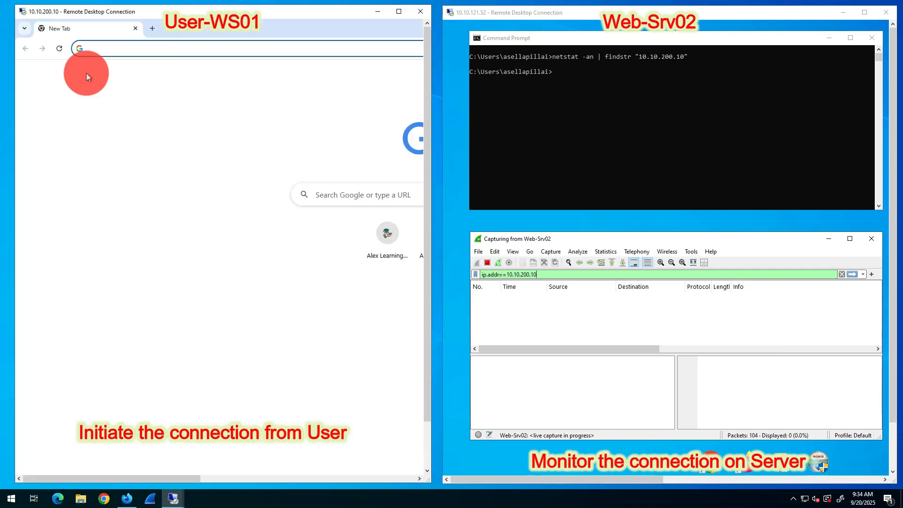
type("http://10.10.121.52:8181/parking-page.html")
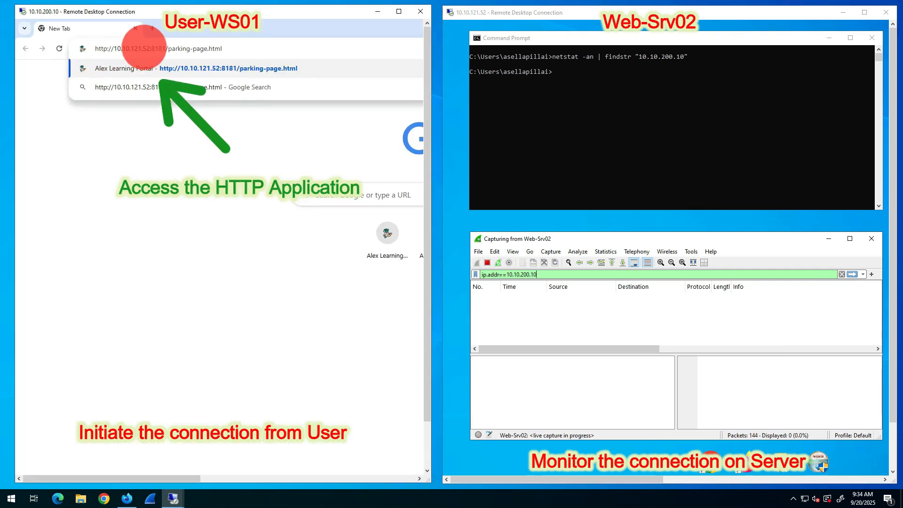
key("Return")
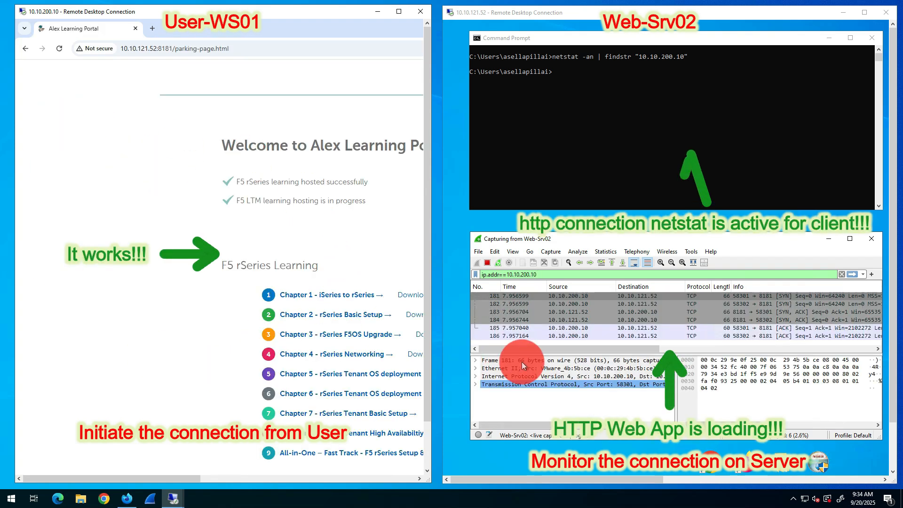
Step: Rerun netstat -an | findstr "10.10.200.10" on Web-Srv02 to check the client's HTTP connections
left_click(676, 157)
key("Up")
key("Return")
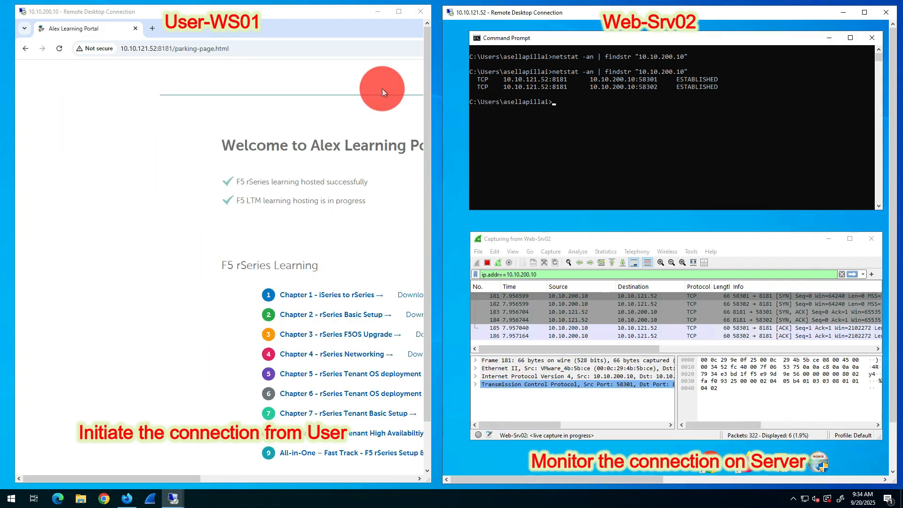
left_click(158, 47)
key("Home")
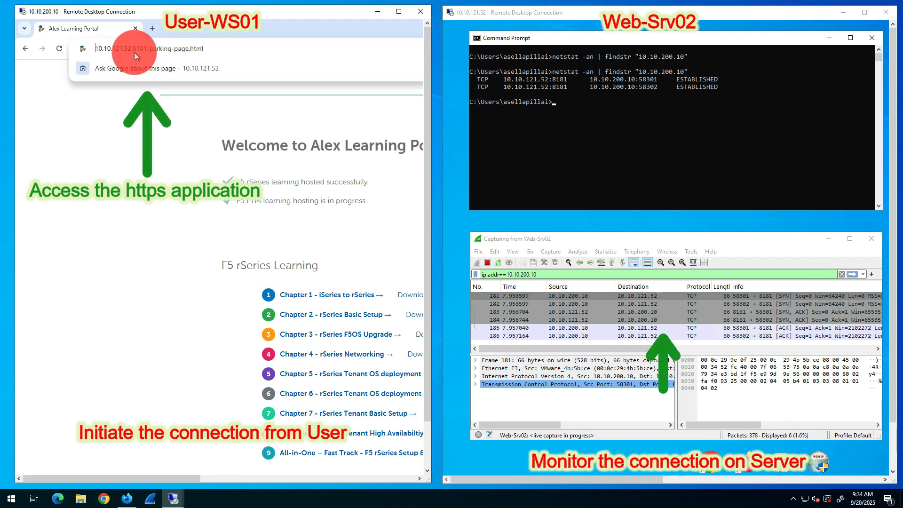
type("https://")
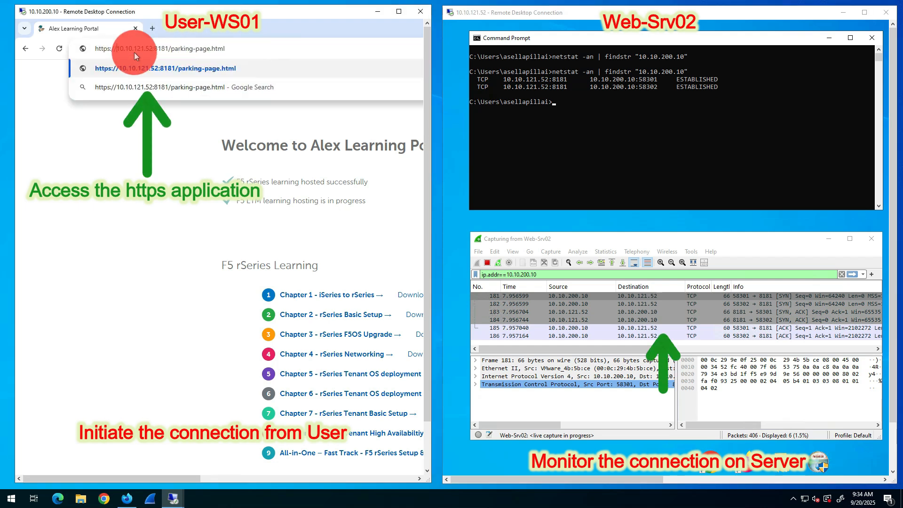
key("Delete")
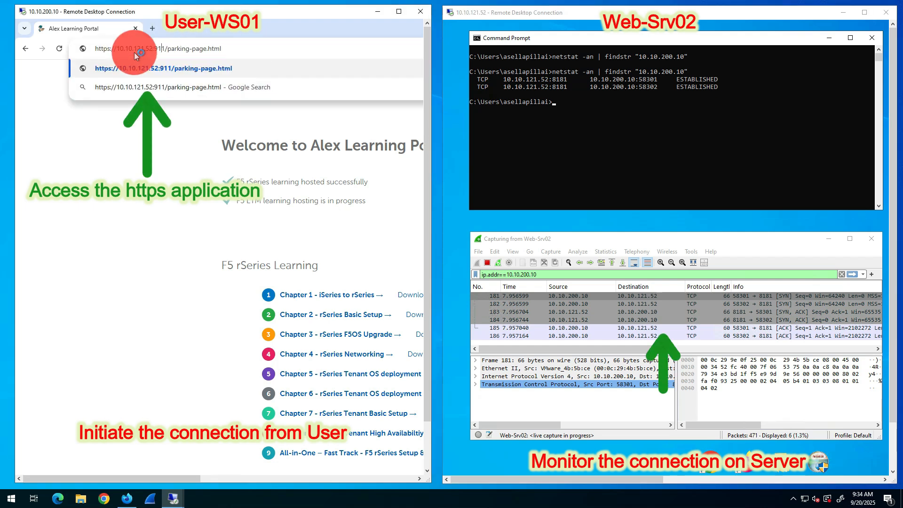
type("9")
key("Return")
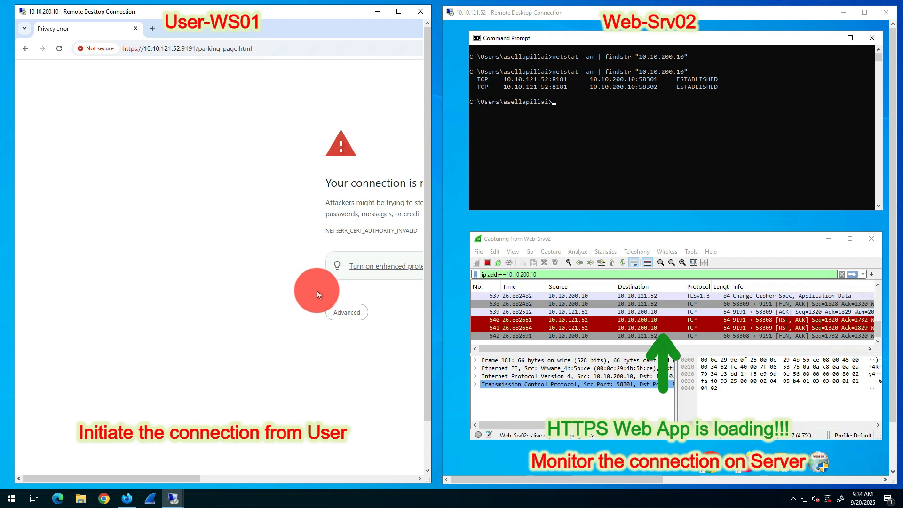
left_click(353, 312)
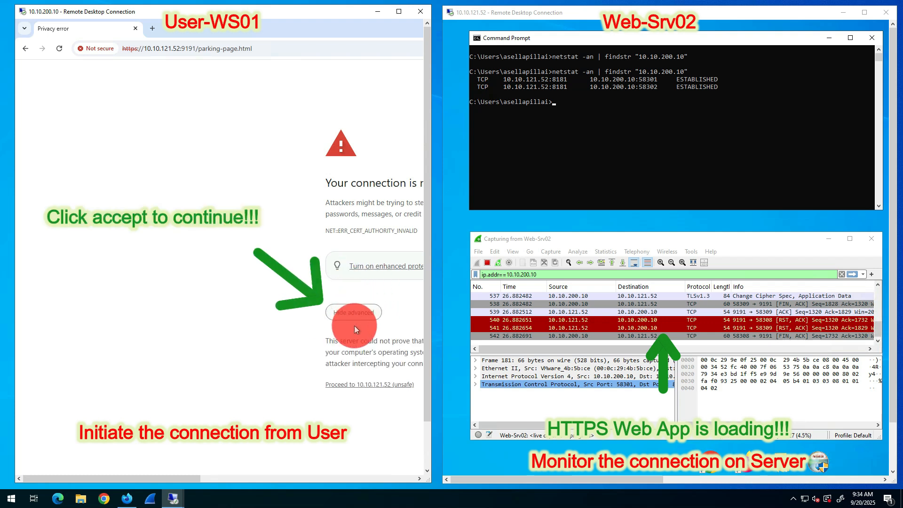
left_click(357, 384)
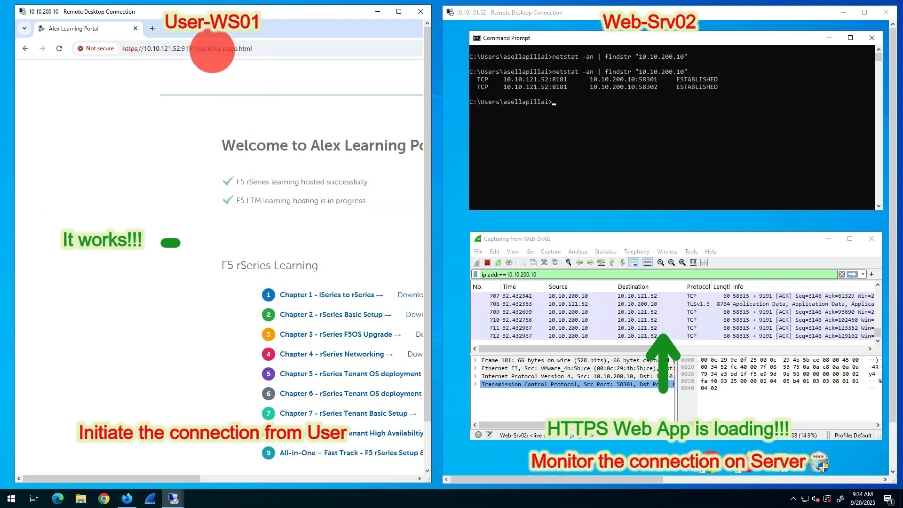
Step: Check Web-Srv02 for the client's HTTPS connection by repeating netstat -an | findstr "10.10.200.10"
left_click(657, 176)
key("Up")
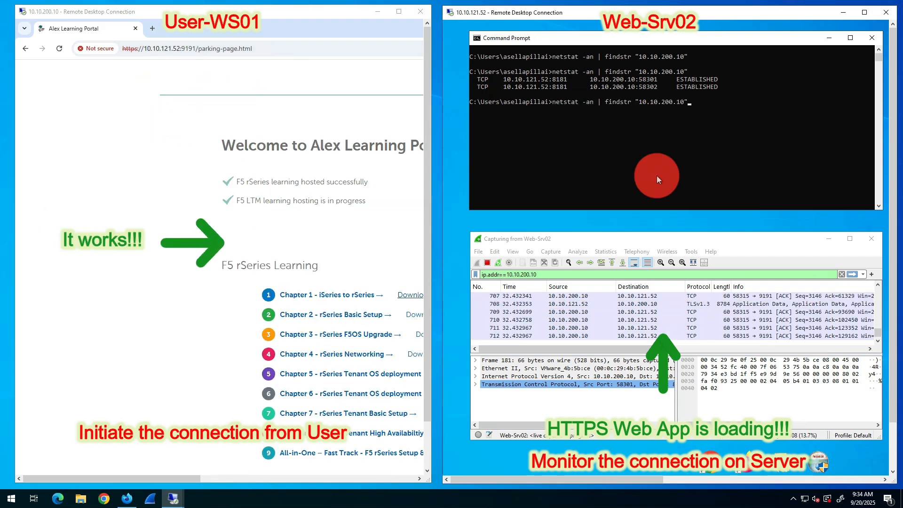
key("Return")
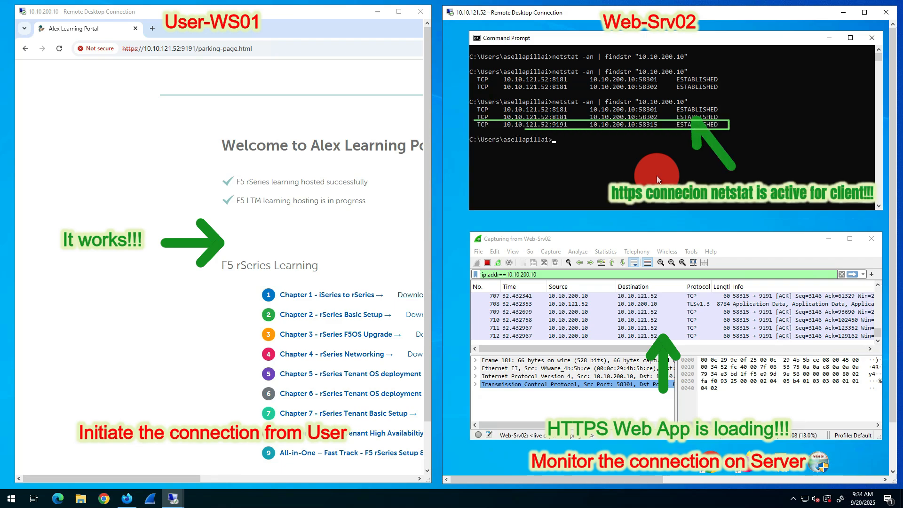